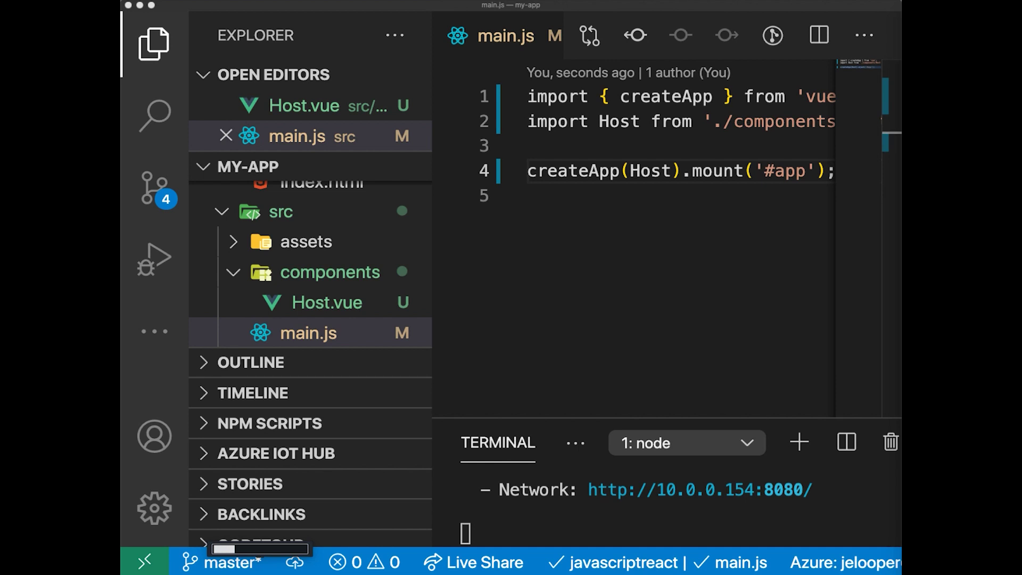
# Add a new file named BookingList.vue inside the components folder.
pyautogui.click(342, 276)
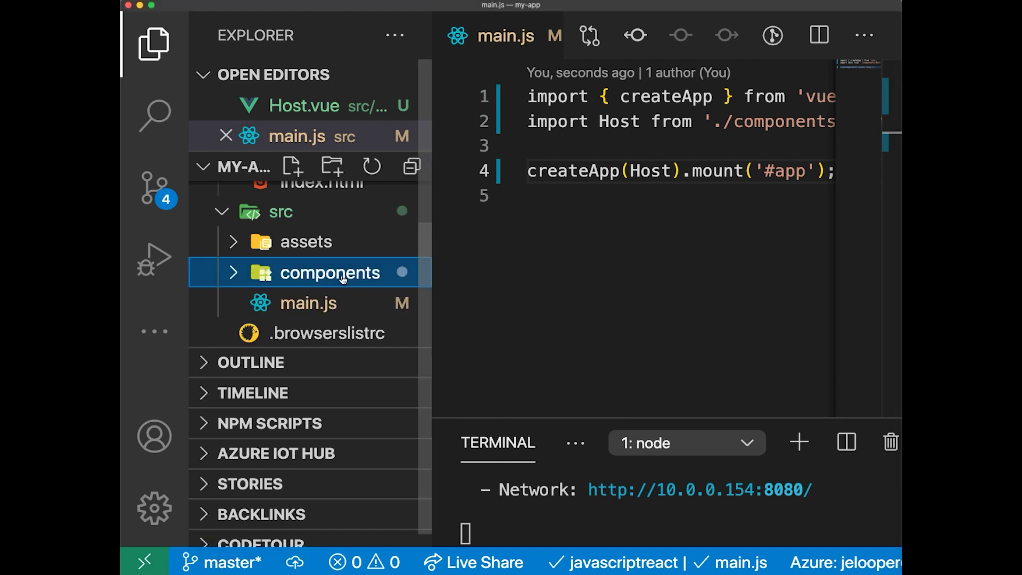
pyautogui.click(293, 167)
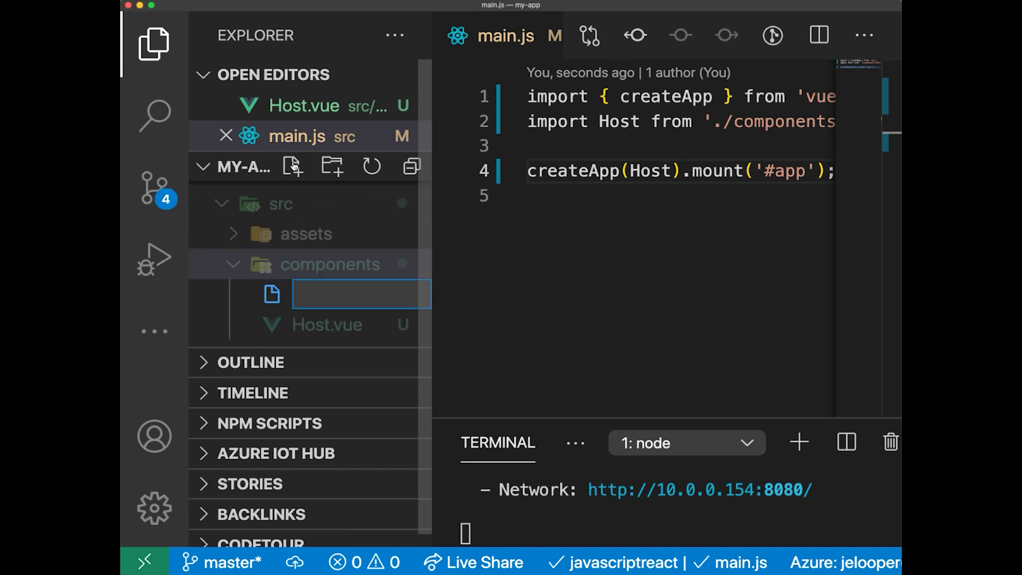
pyautogui.write('Bo')
pyautogui.write('okingList.')
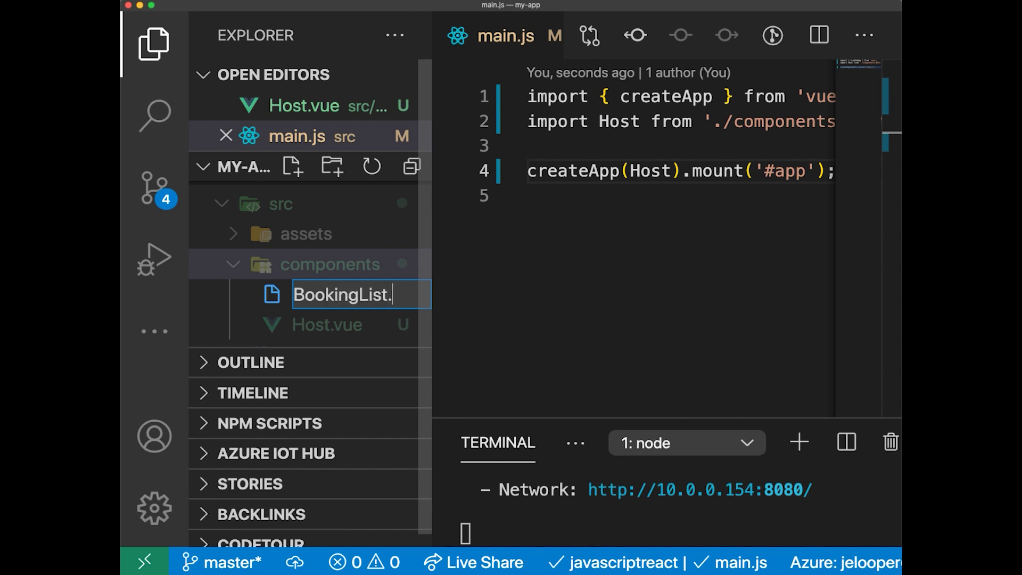
pyautogui.write('vue')
pyautogui.press('Return')
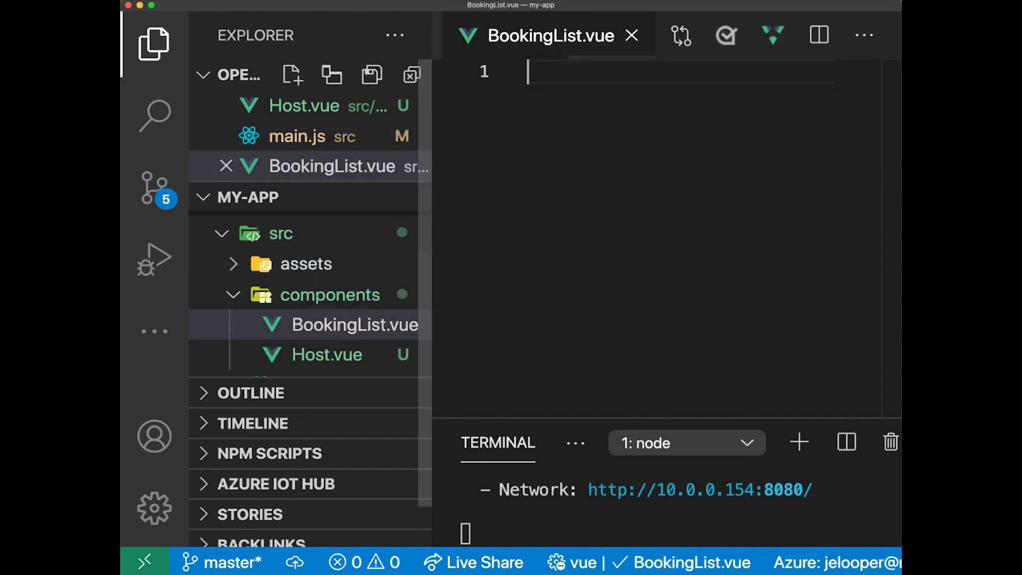
pyautogui.write('vue')
pyautogui.scroll(-1, 468, 264)
pyautogui.scroll(-2, 468, 264)
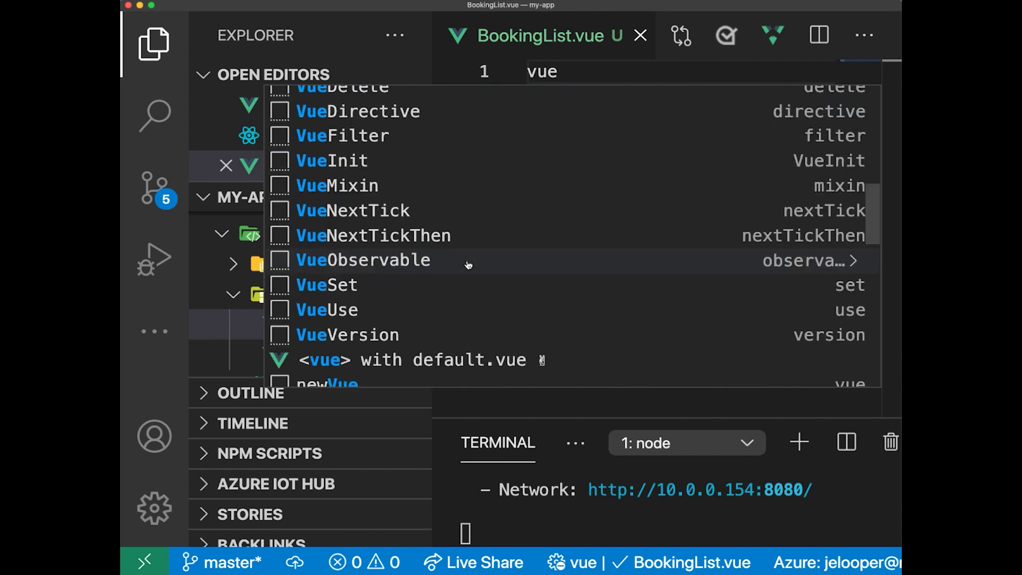
pyautogui.scroll(-1, 468, 264)
pyautogui.click(471, 293)
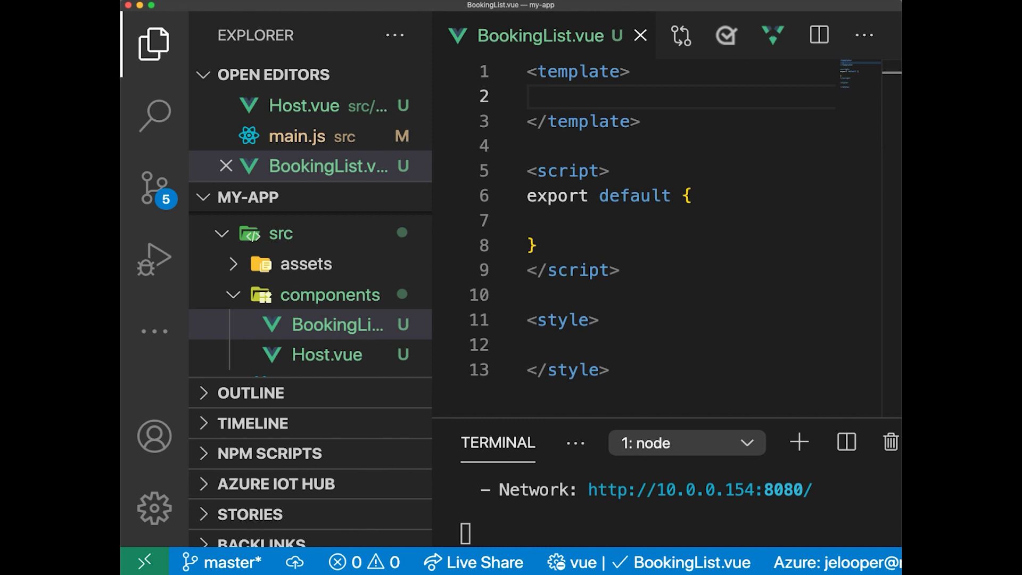
pyautogui.press('super+Tab')
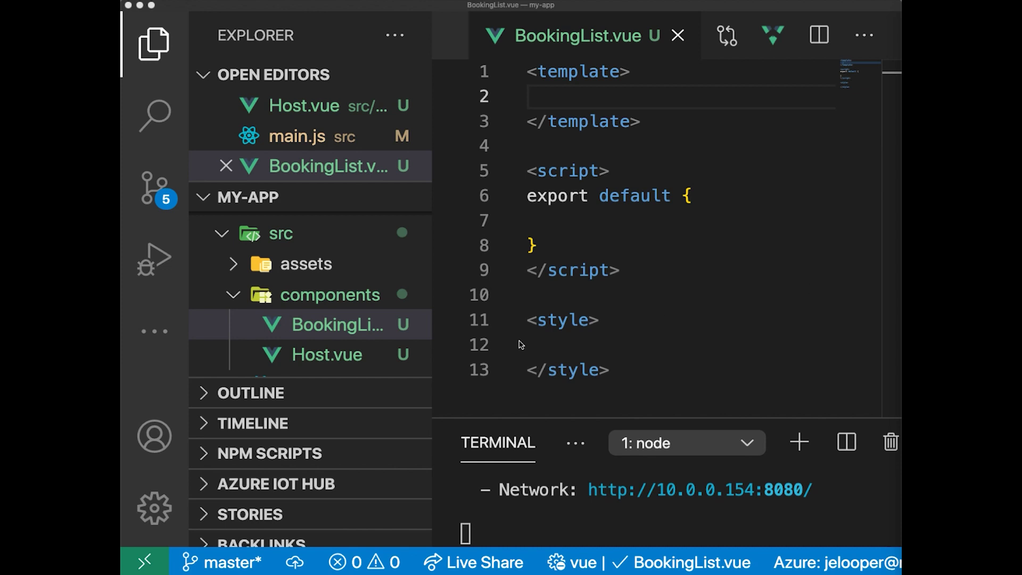
# Add a props: { bookings: Array } declaration inside BookingList's export default.
pyautogui.click(540, 220)
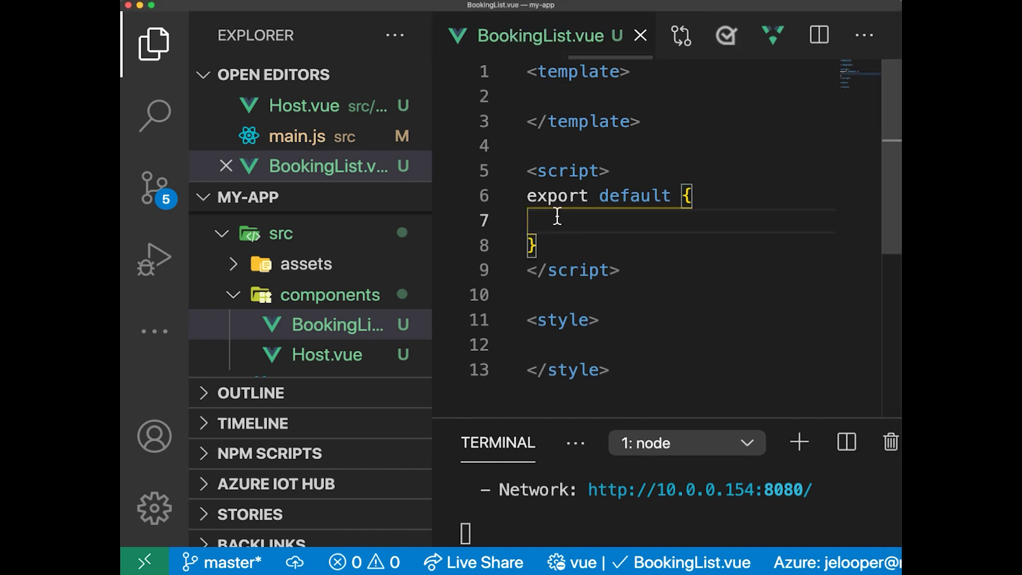
pyautogui.write('props: {     bookings: Array },')
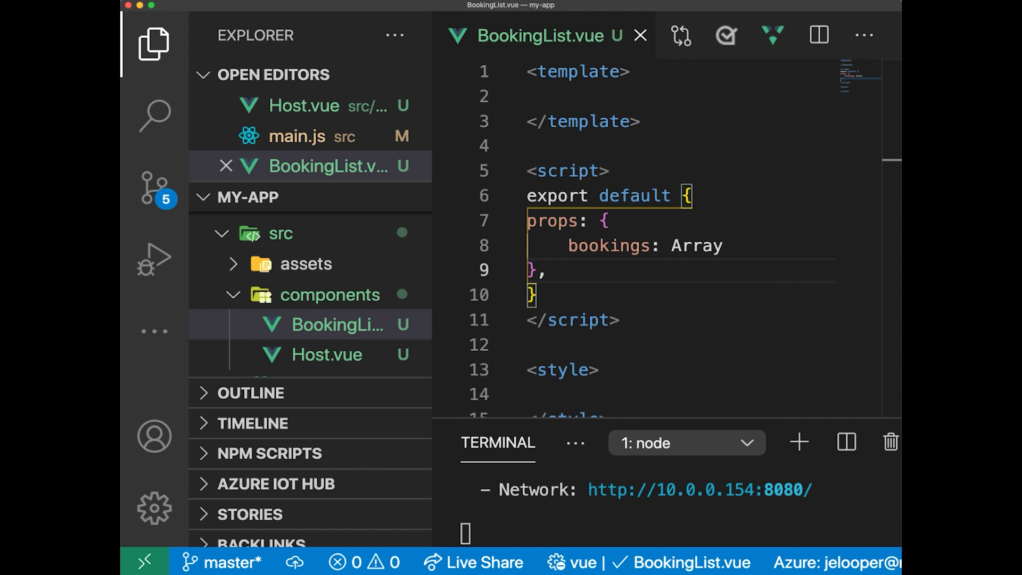
pyautogui.press('super+Tab')
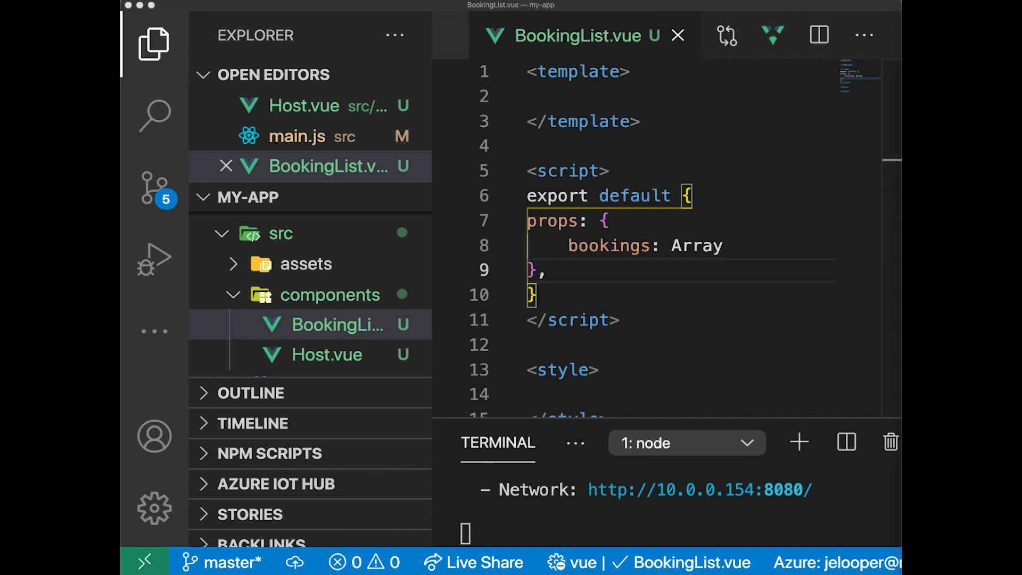
pyautogui.click(559, 270)
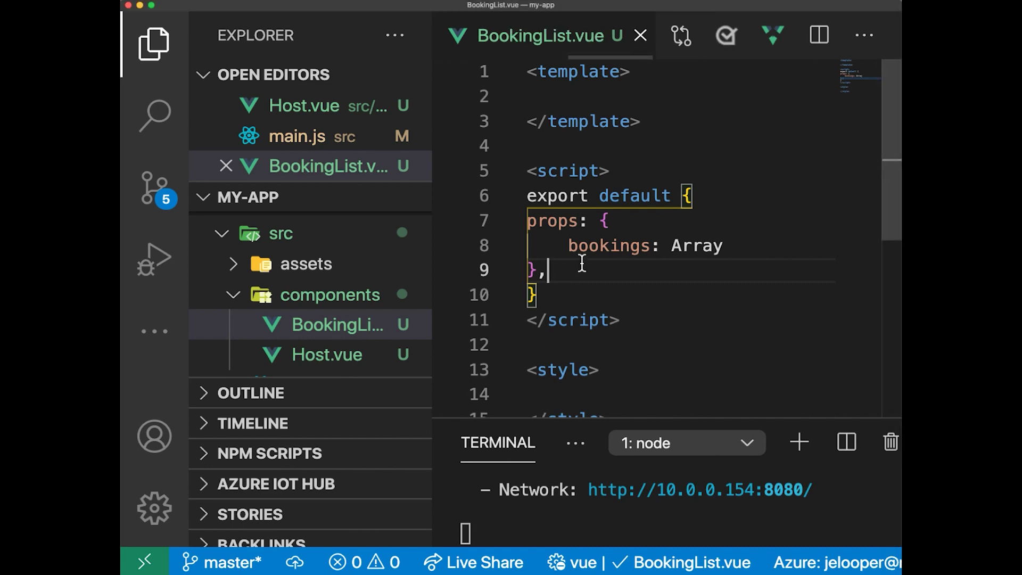
# Add a computed totalDisplay below the props, returning '$ ' plus the bookings' totalCost.
pyautogui.press('Return')
pyautogui.press('super+v')
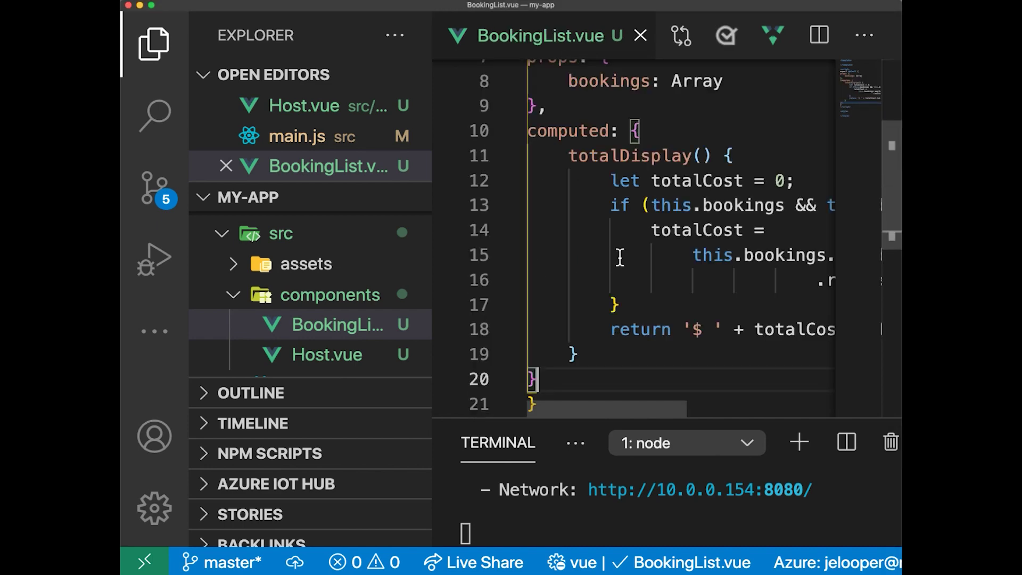
pyautogui.scroll(2, 623, 262)
pyautogui.scroll(-3, 622, 263)
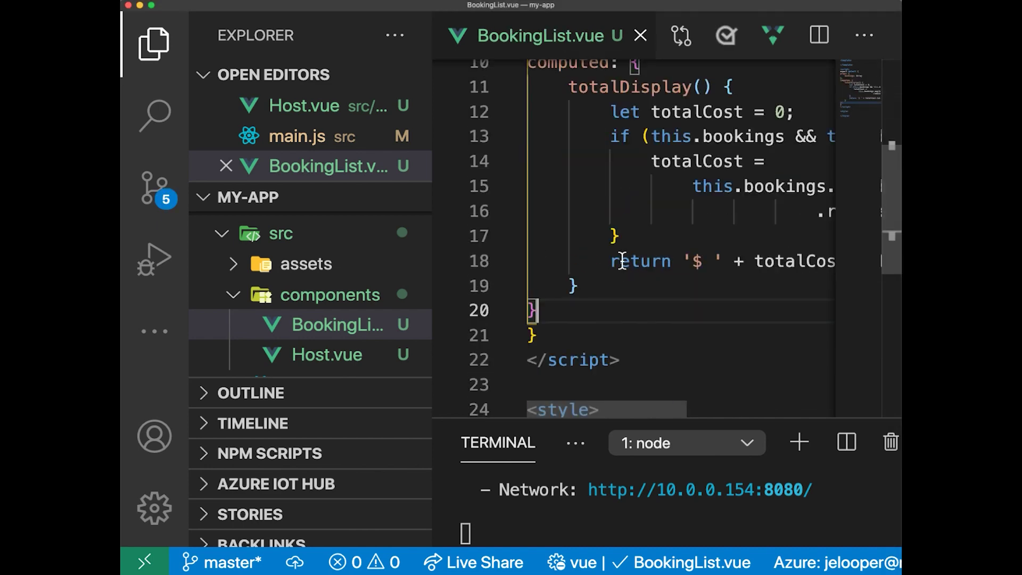
pyautogui.scroll(1, 622, 262)
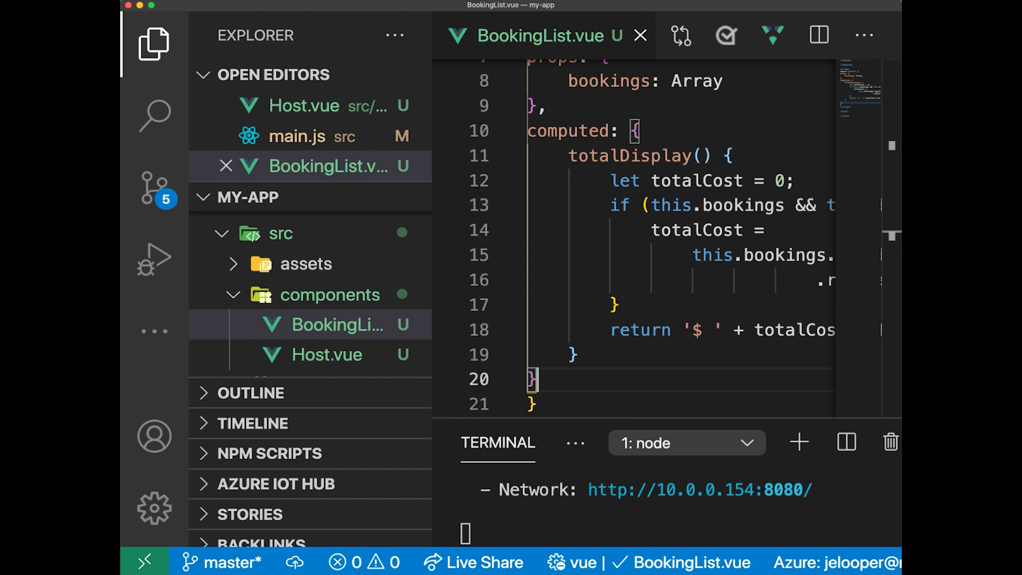
pyautogui.press('super+Tab')
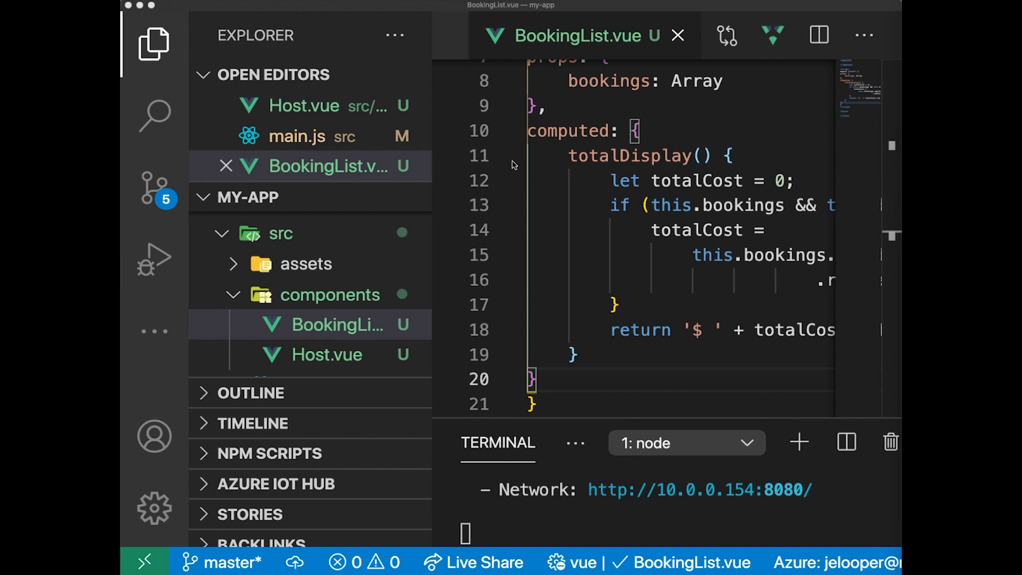
pyautogui.scroll(2, 513, 166)
pyautogui.scroll(3, 528, 144)
# Fill the template with a Current bookings heading, v-for cabin rows and total, then save to format.
pyautogui.click(560, 97)
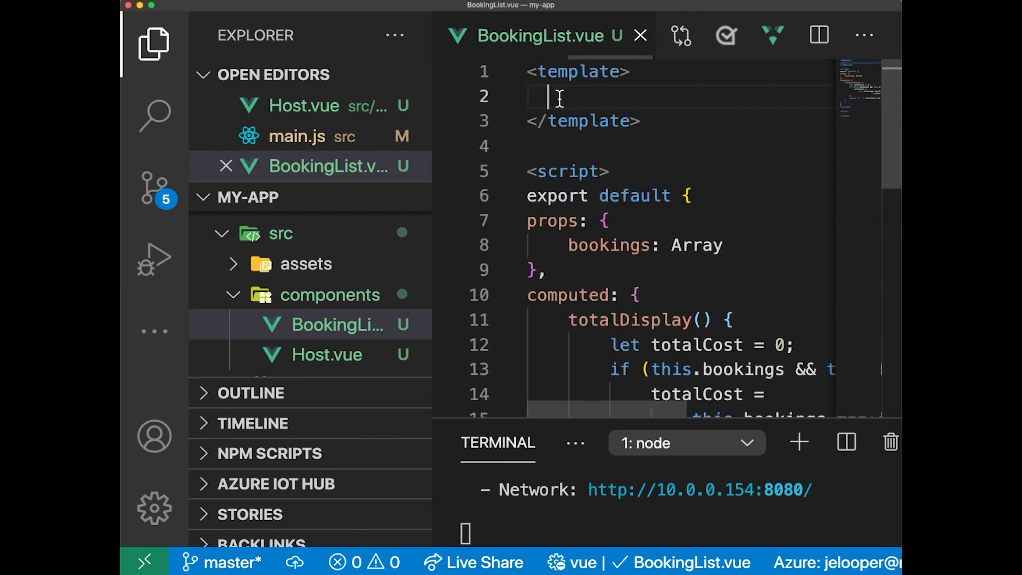
pyautogui.press('super+v')
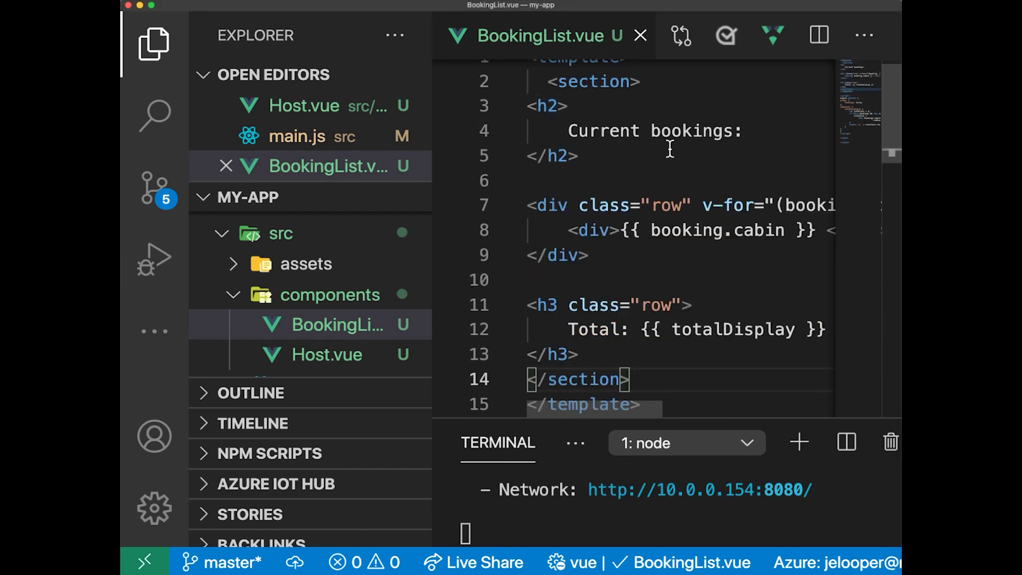
pyautogui.press('super+s')
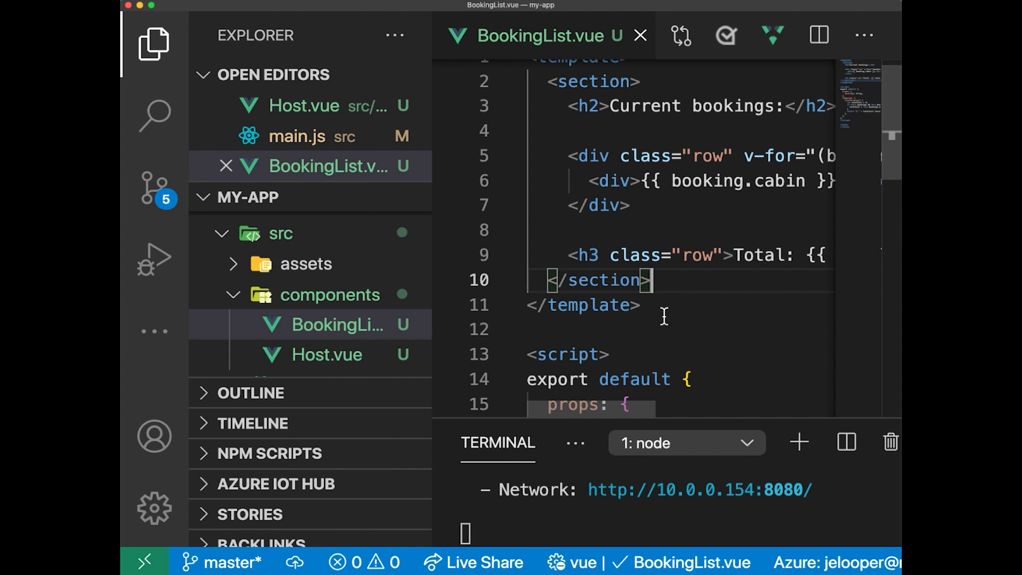
pyautogui.moveTo(312, 279)
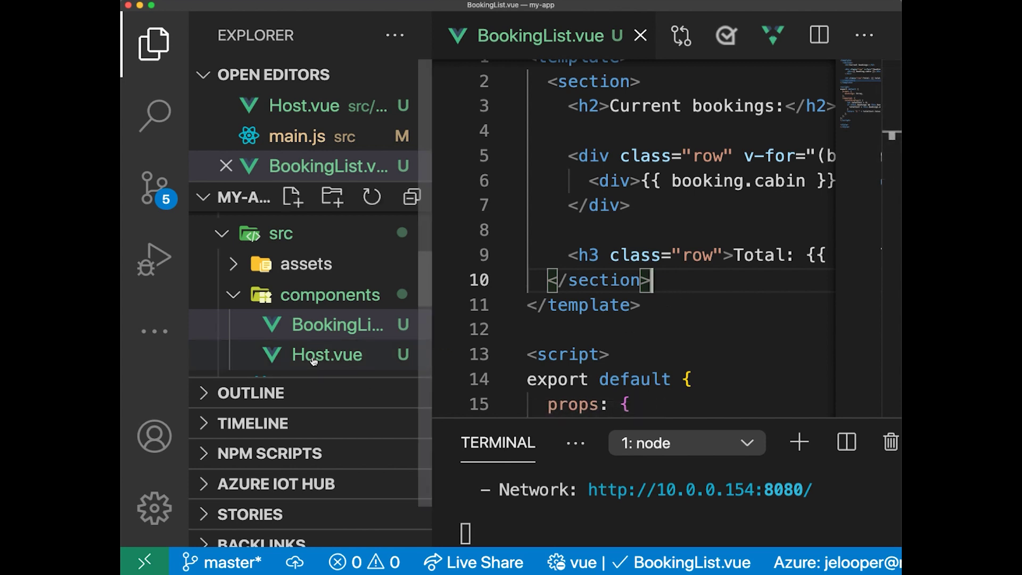
# Add import BookingList from './BookingList.vue' on a new line after Host.vue's script tag.
pyautogui.click(314, 359)
pyautogui.scroll(5, 619, 271)
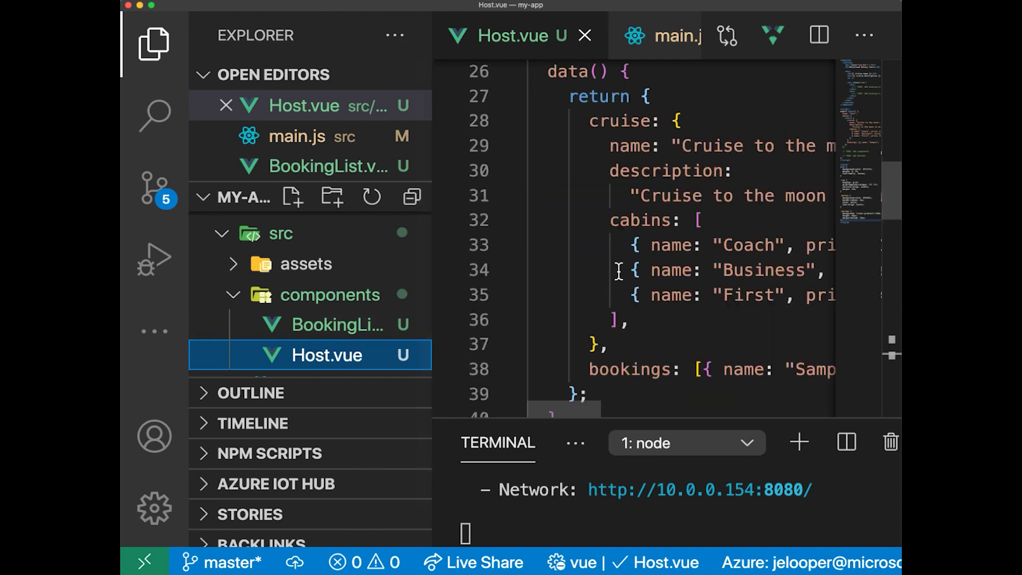
pyautogui.scroll(4, 619, 271)
pyautogui.scroll(4, 592, 273)
pyautogui.click(613, 204)
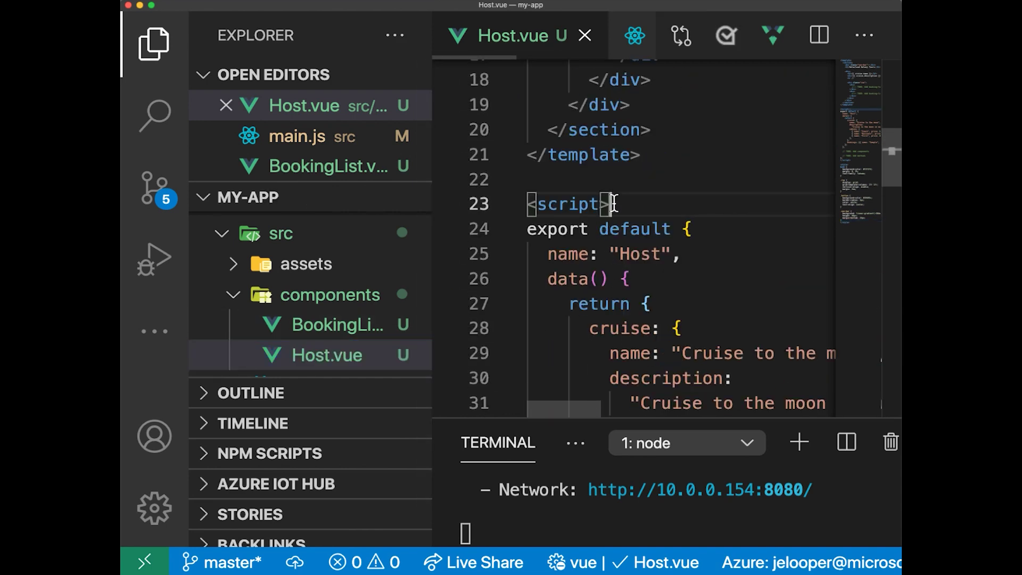
pyautogui.press('Return')
pyautogui.write('im')
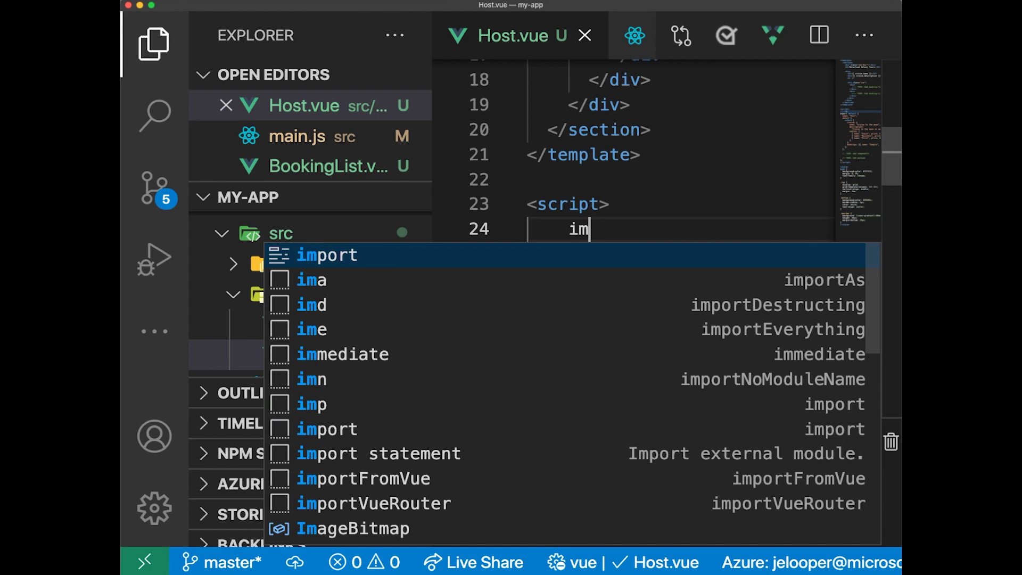
pyautogui.write('port Bookin')
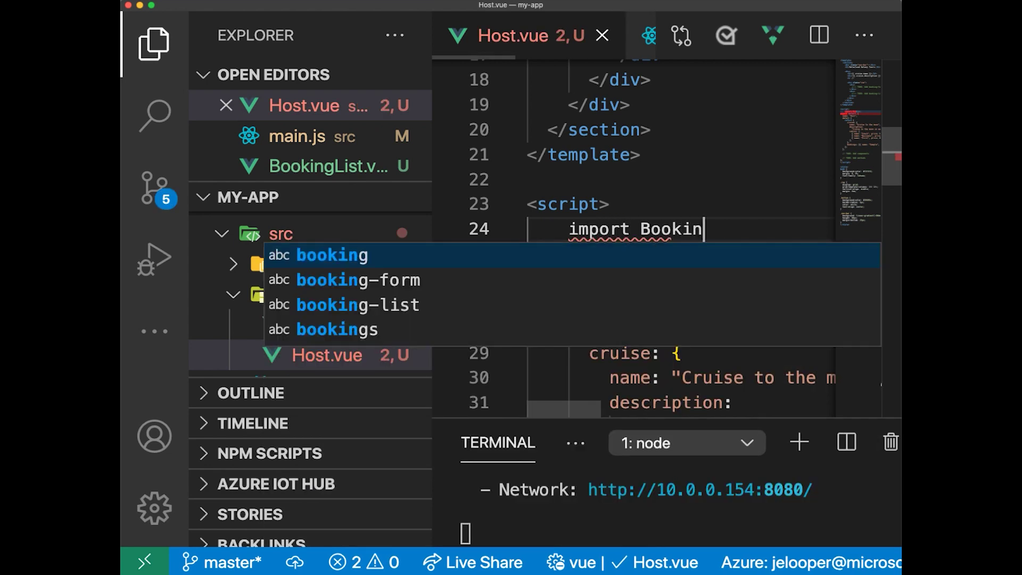
pyautogui.write('gList ')
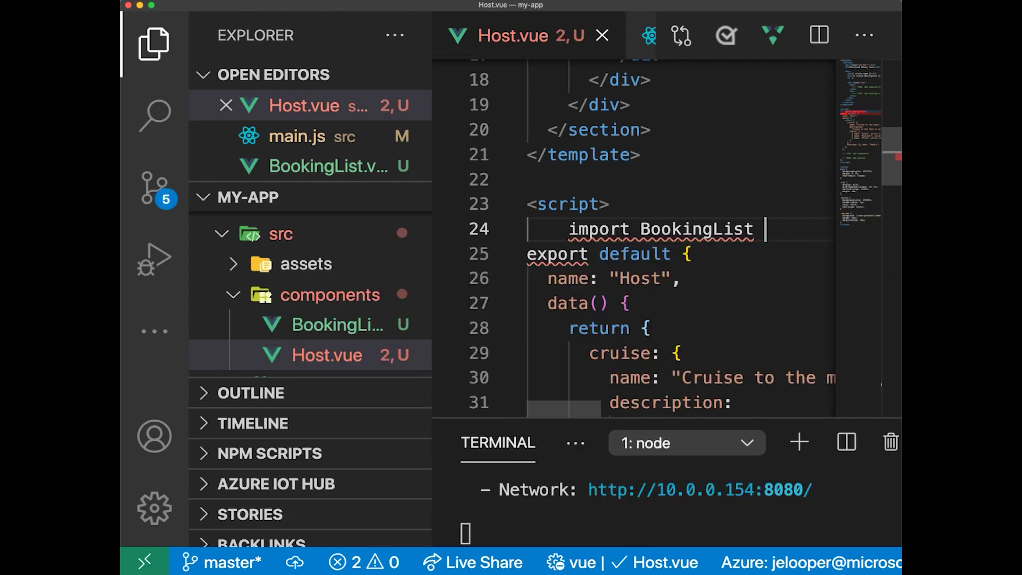
pyautogui.write('from ')
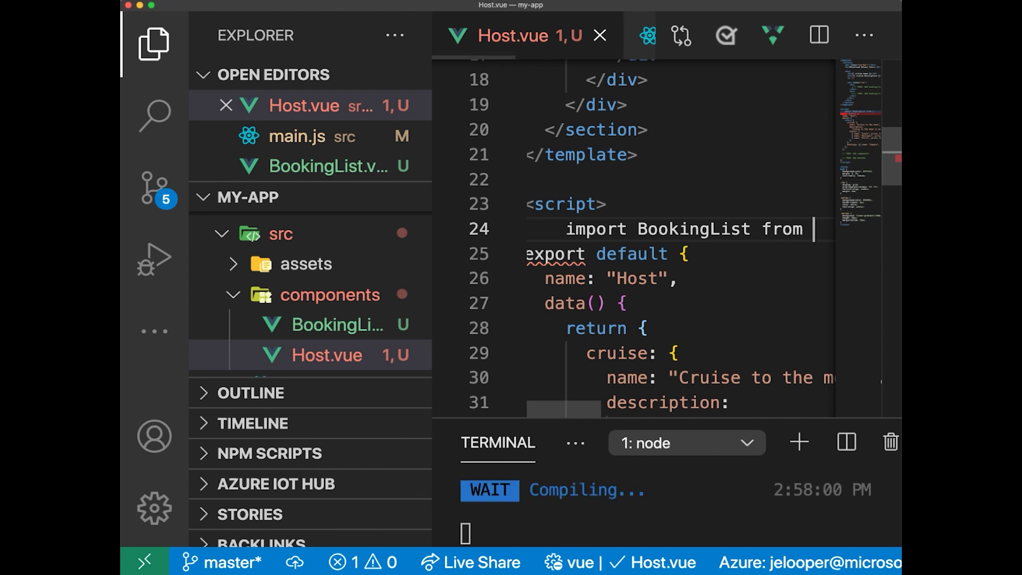
pyautogui.write("'../")
pyautogui.press('BackSpace')
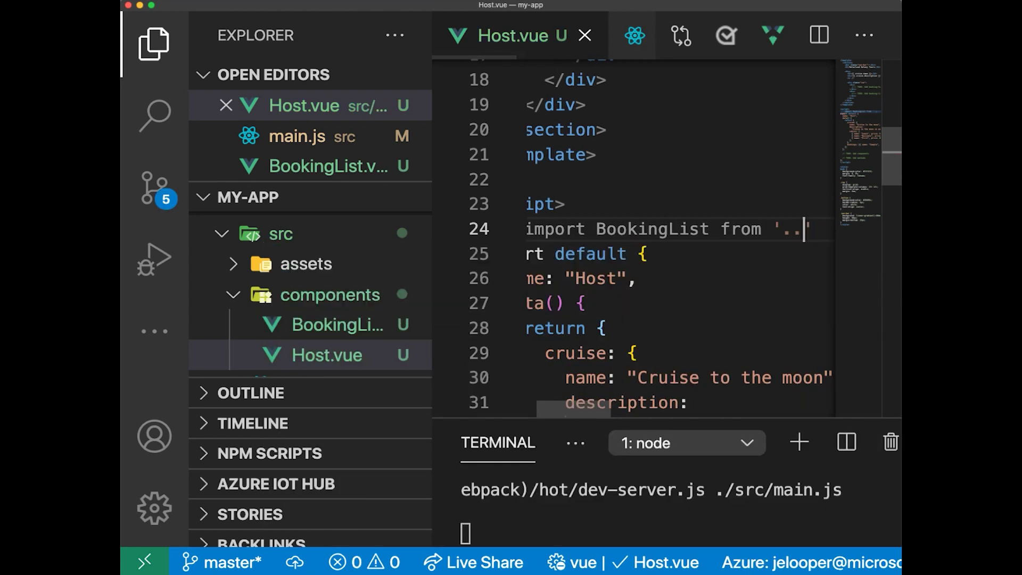
pyautogui.press('BackSpace')
pyautogui.write('/Bookin')
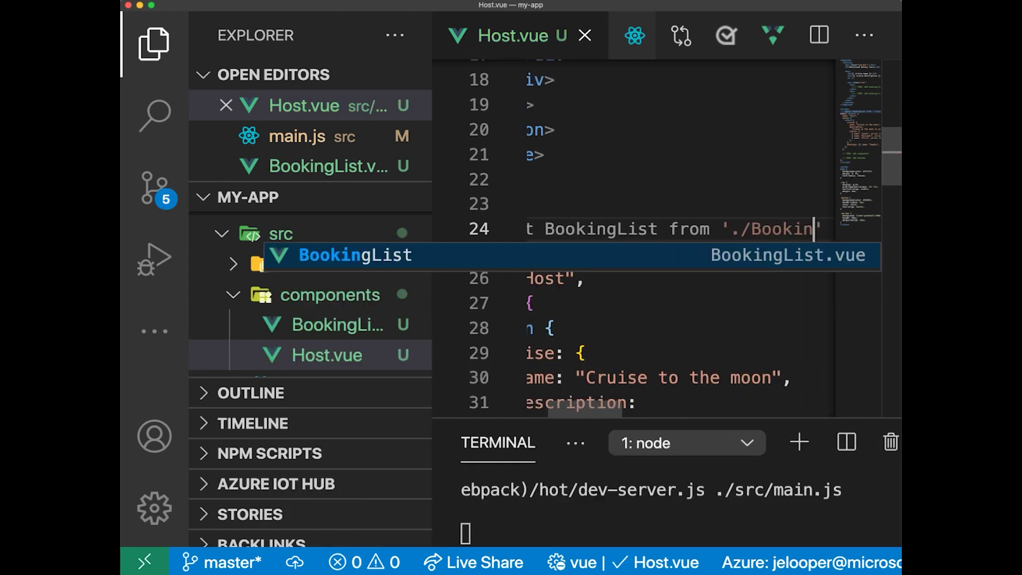
pyautogui.press('Return')
pyautogui.write('.v')
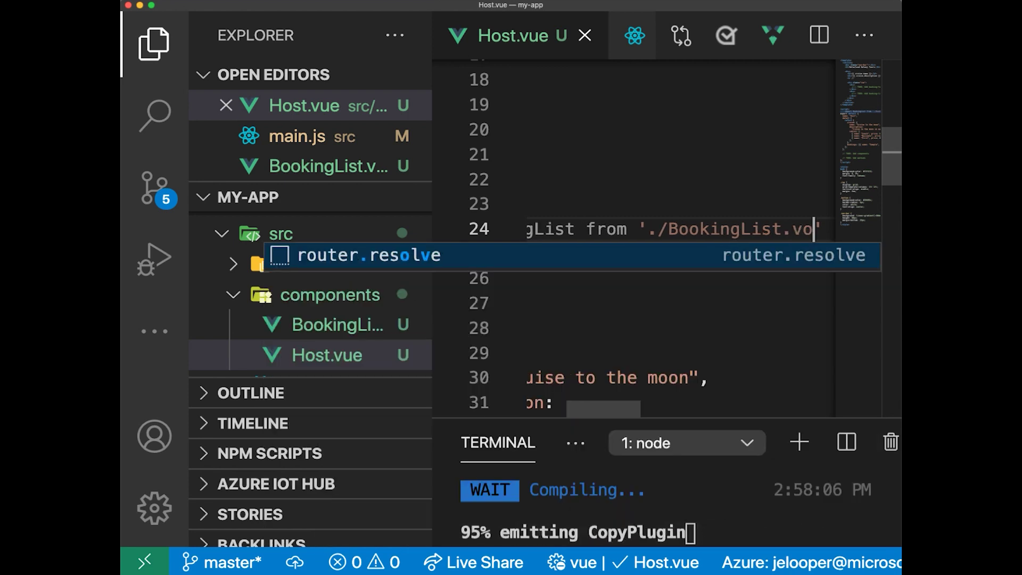
pyautogui.write('ue')
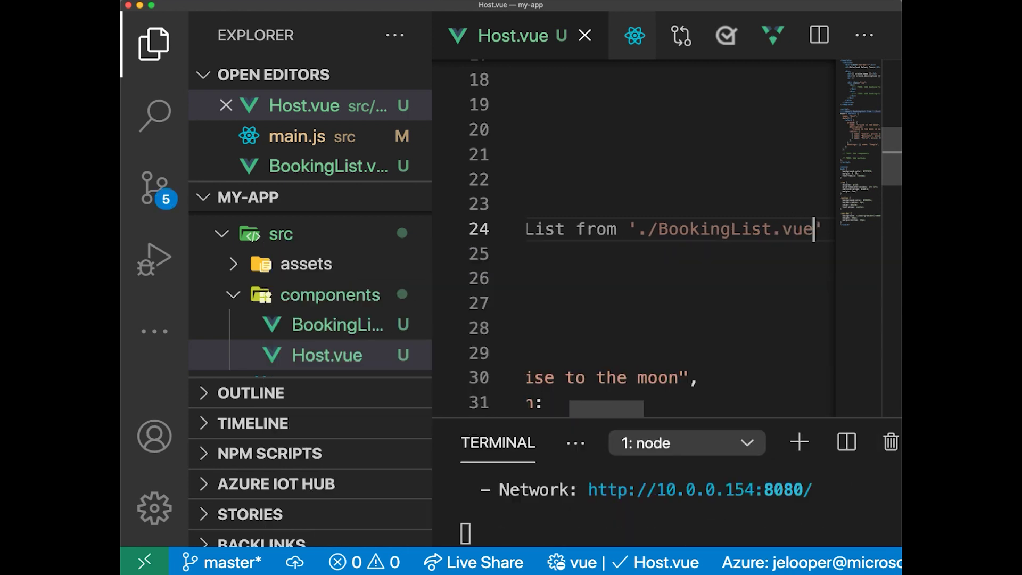
pyautogui.press('End')
pyautogui.write(';')
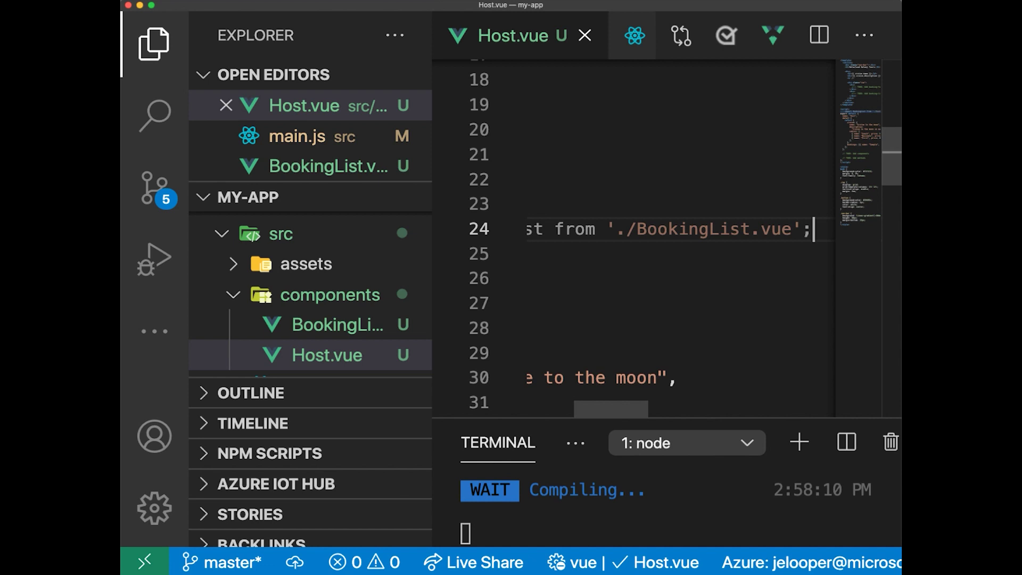
pyautogui.hscroll(-1, 613, 409)
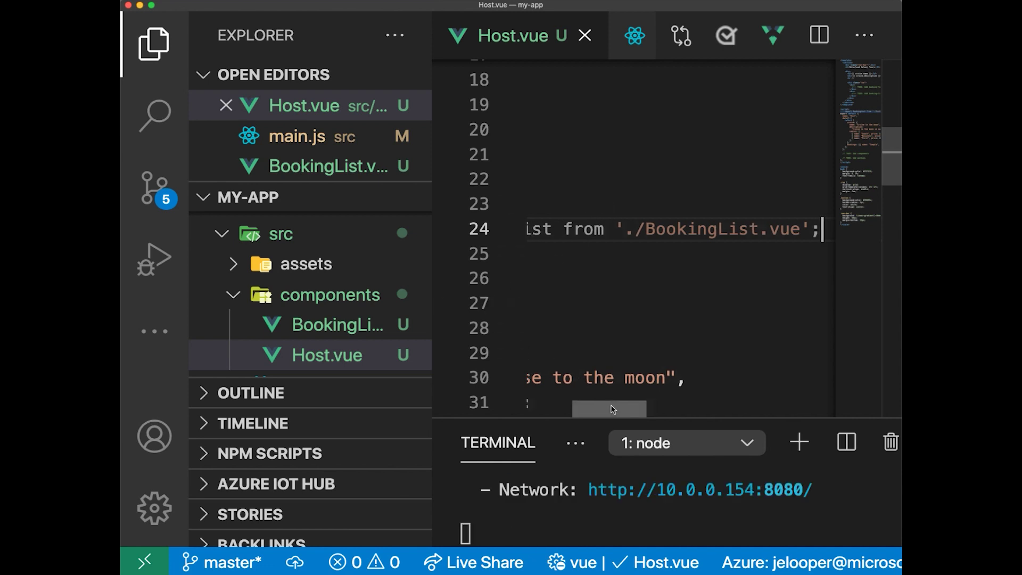
pyautogui.hscroll(-3, 612, 409)
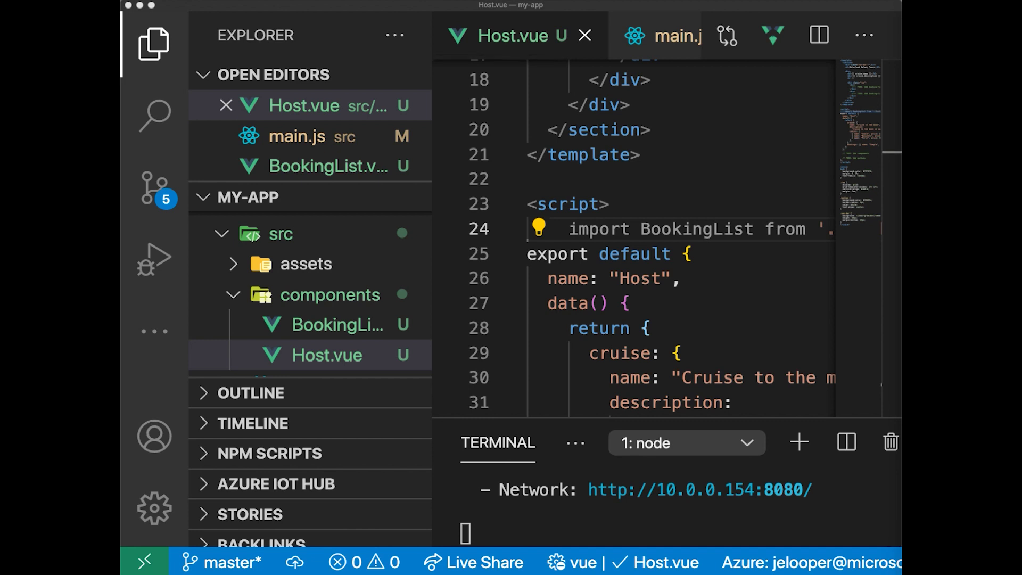
# Add a components block with BookingList after name: "Host" and save Host.vue.
pyautogui.click(683, 280)
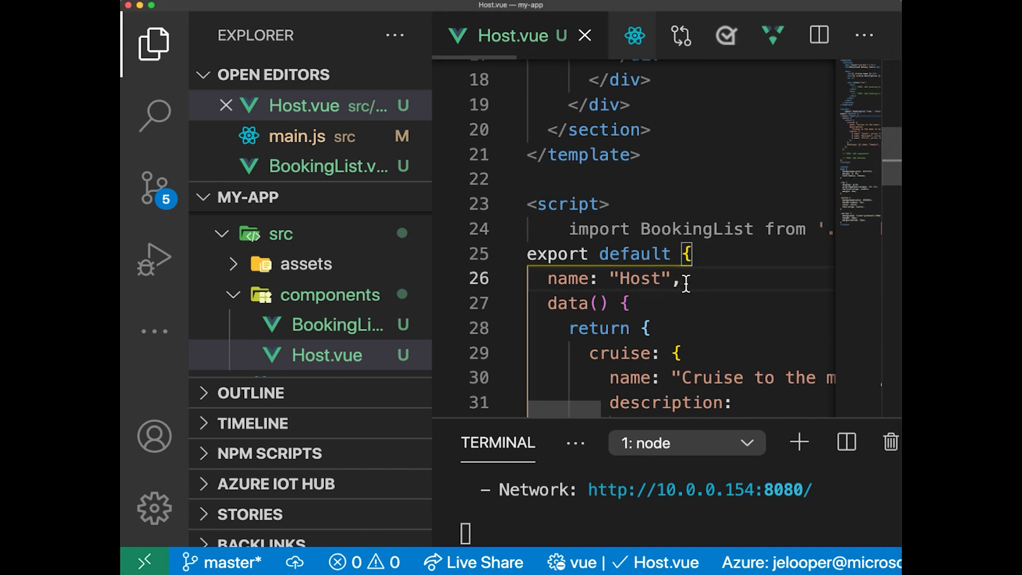
pyautogui.press('super+v')
pyautogui.press('super+s')
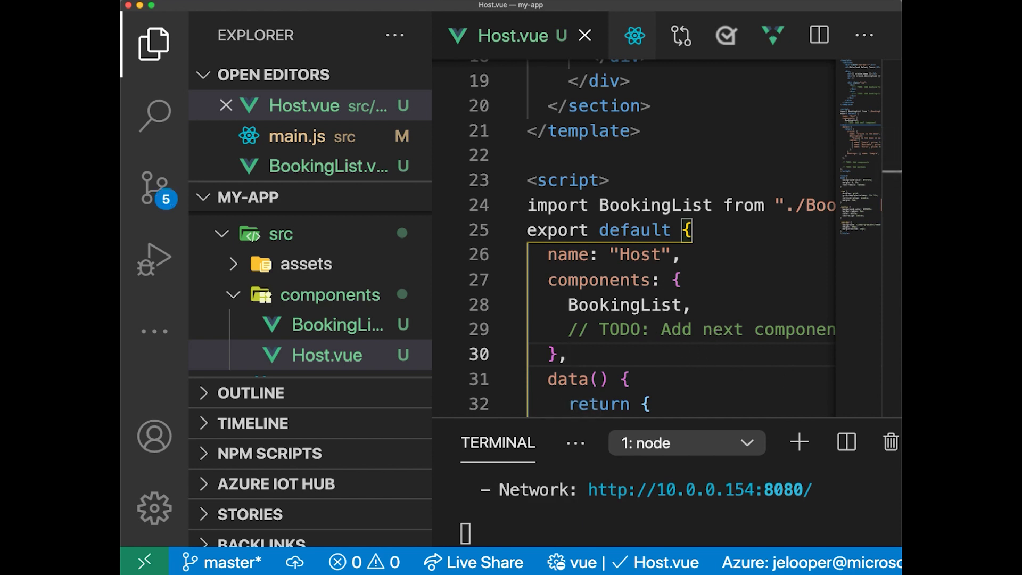
pyautogui.scroll(2, 644, 374)
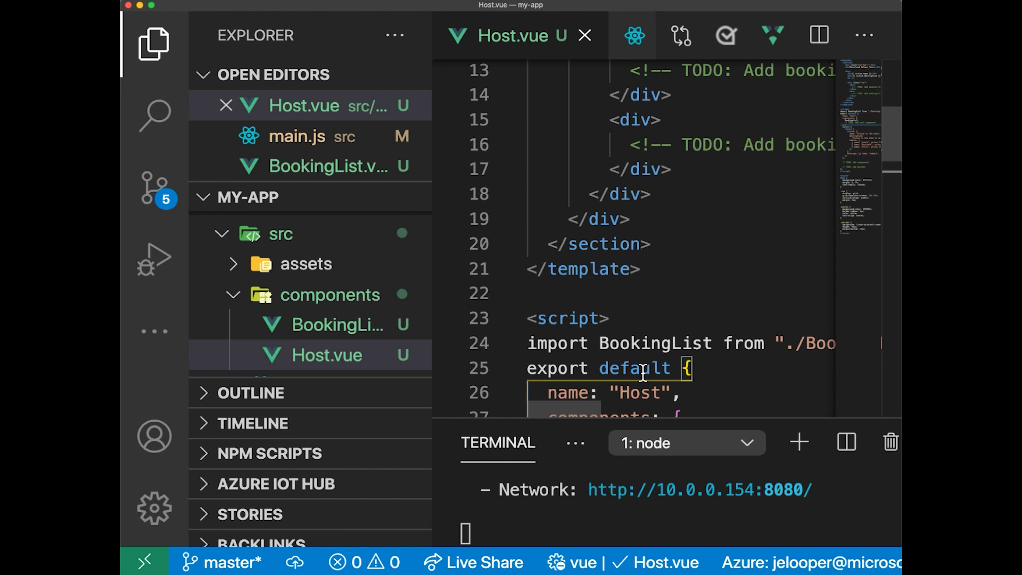
pyautogui.scroll(4, 644, 374)
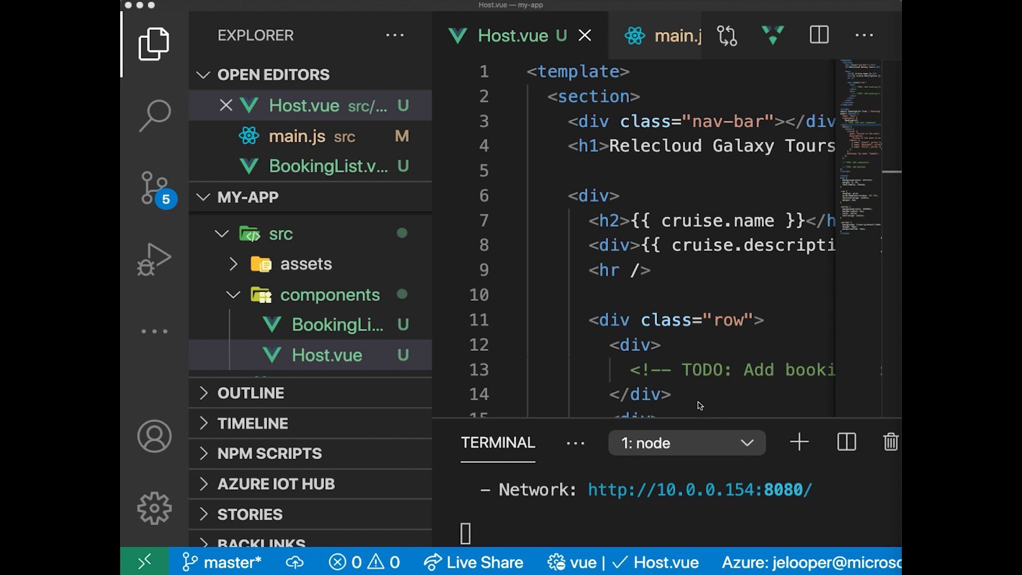
pyautogui.moveTo(607, 411); pyautogui.dragTo(631, 411)
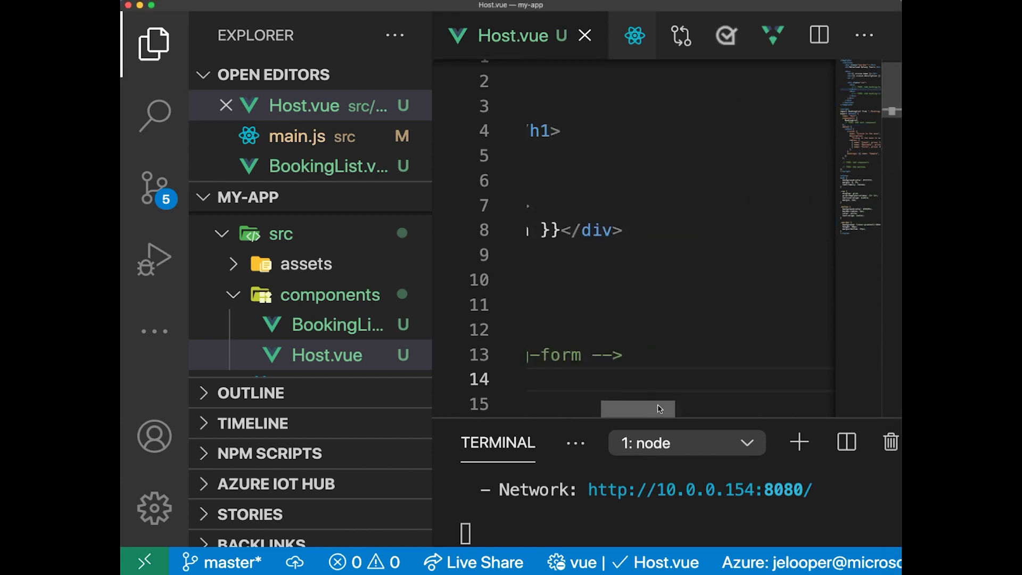
pyautogui.hscroll(-3, 631, 411)
pyautogui.scroll(-3, 638, 383)
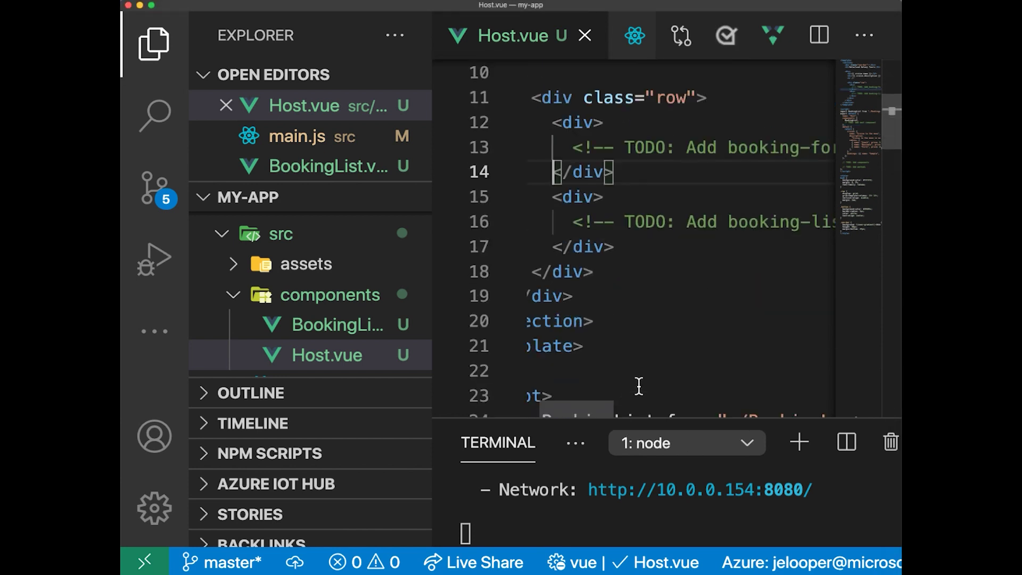
pyautogui.hscroll(3, 585, 407)
pyautogui.hscroll(2, 587, 406)
pyautogui.hscroll(-4, 589, 392)
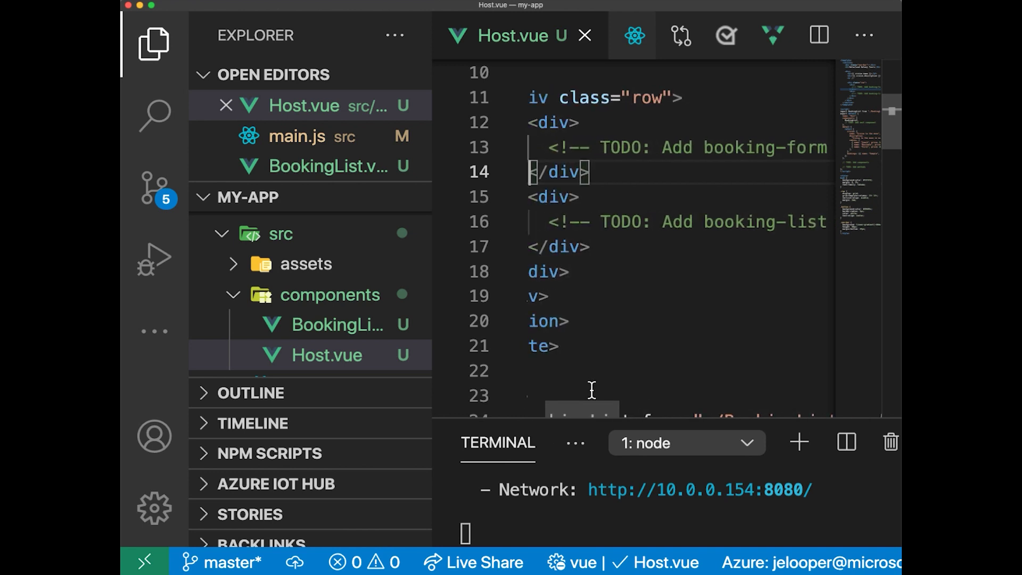
# Swap the line-16 TODO for <booking-list :bookings="bookings"></booking-list> and drop the blank line.
pyautogui.click(535, 218)
pyautogui.moveTo(691, 221); pyautogui.dragTo(825, 217)
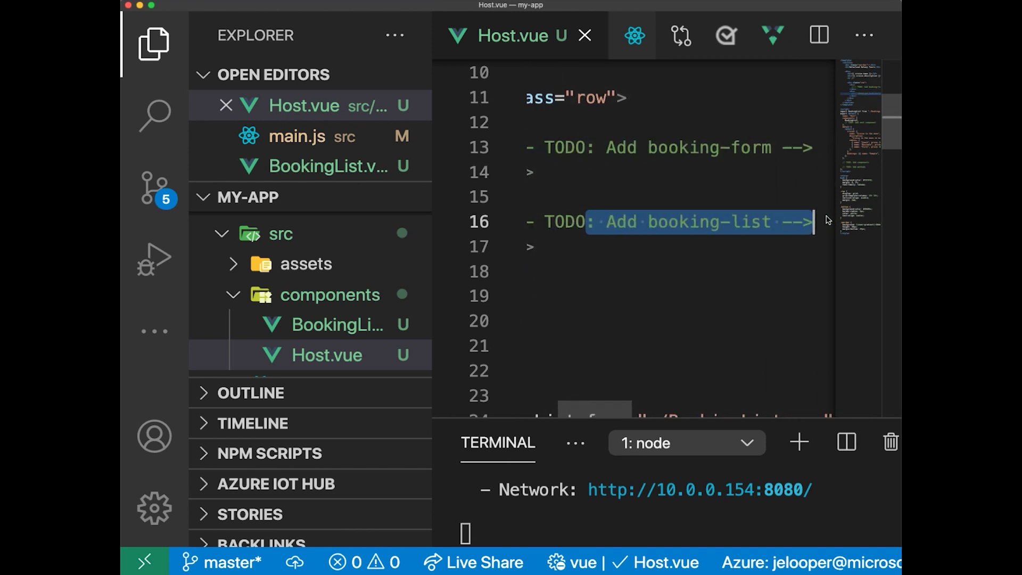
pyautogui.press('BackSpace')
pyautogui.press('BackSpace')
pyautogui.press('BackSpace')
pyautogui.press('BackSpace')
pyautogui.press('BackSpace')
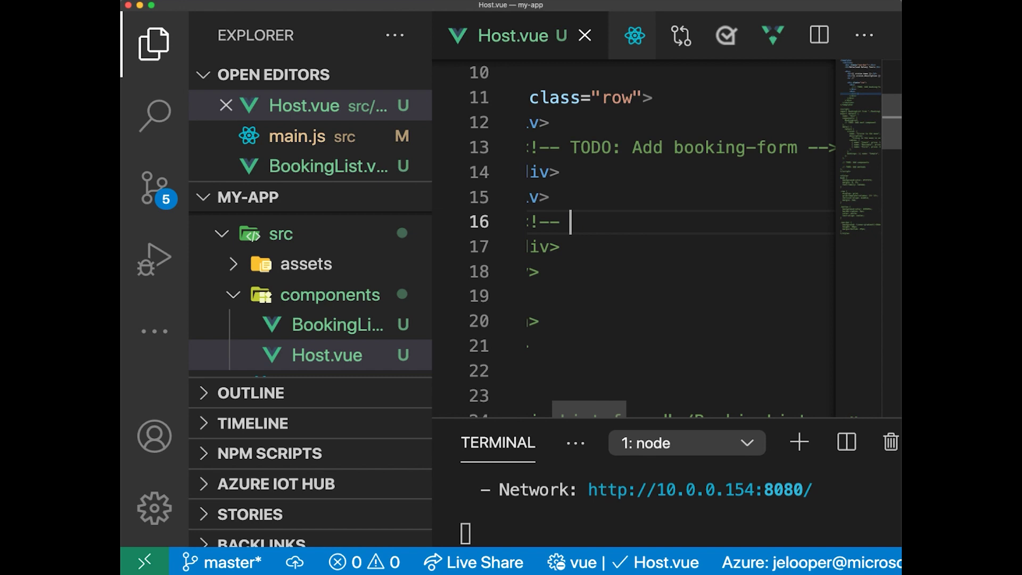
pyautogui.press('BackSpace')
pyautogui.press('BackSpace')
pyautogui.press('BackSpace')
pyautogui.press('BackSpace')
pyautogui.press('BackSpace')
pyautogui.press('super+v')
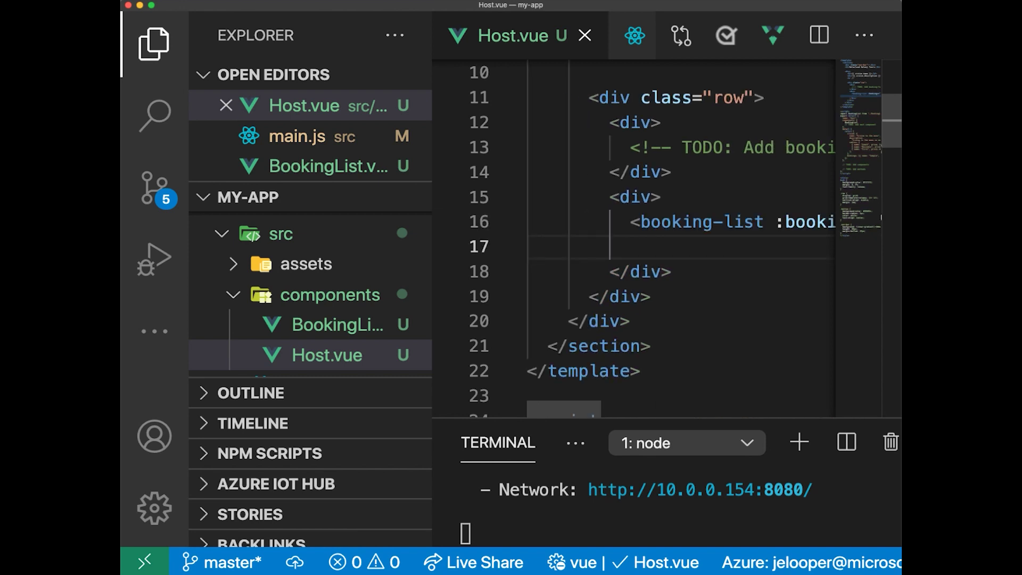
pyautogui.press('super+shift+k')
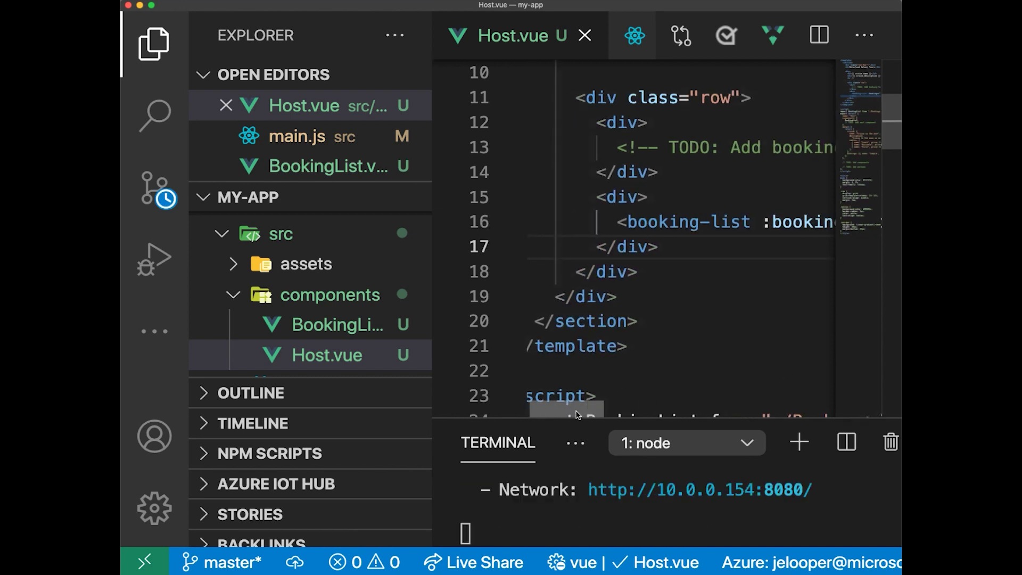
pyautogui.moveTo(577, 415); pyautogui.dragTo(612, 412)
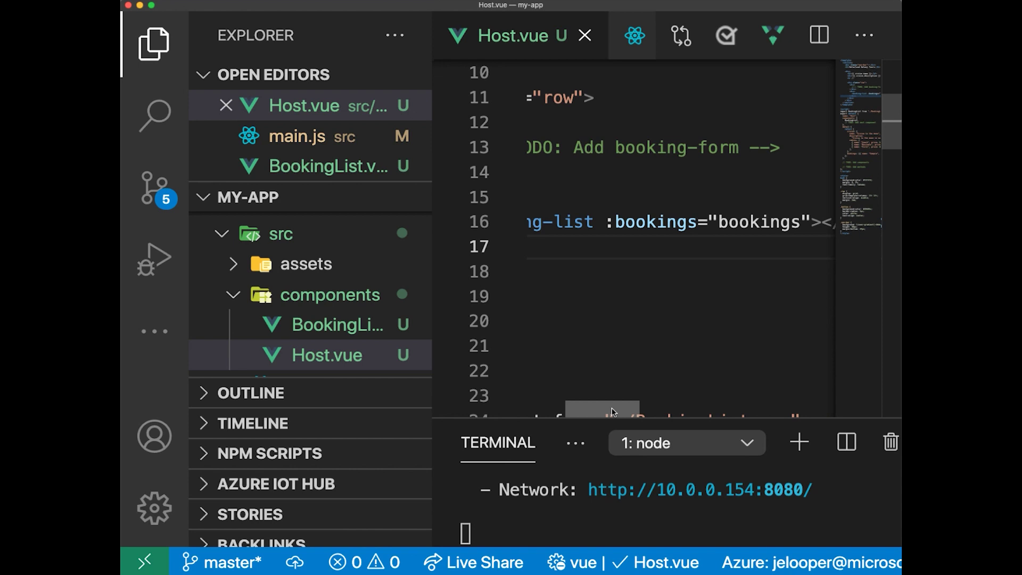
pyautogui.moveTo(612, 412); pyautogui.dragTo(571, 413)
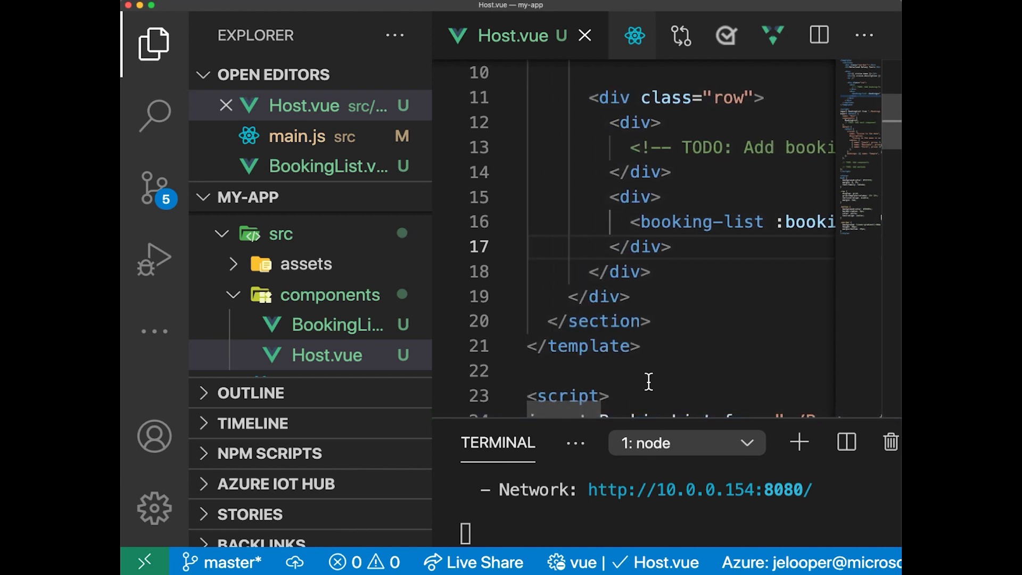
pyautogui.click(676, 331)
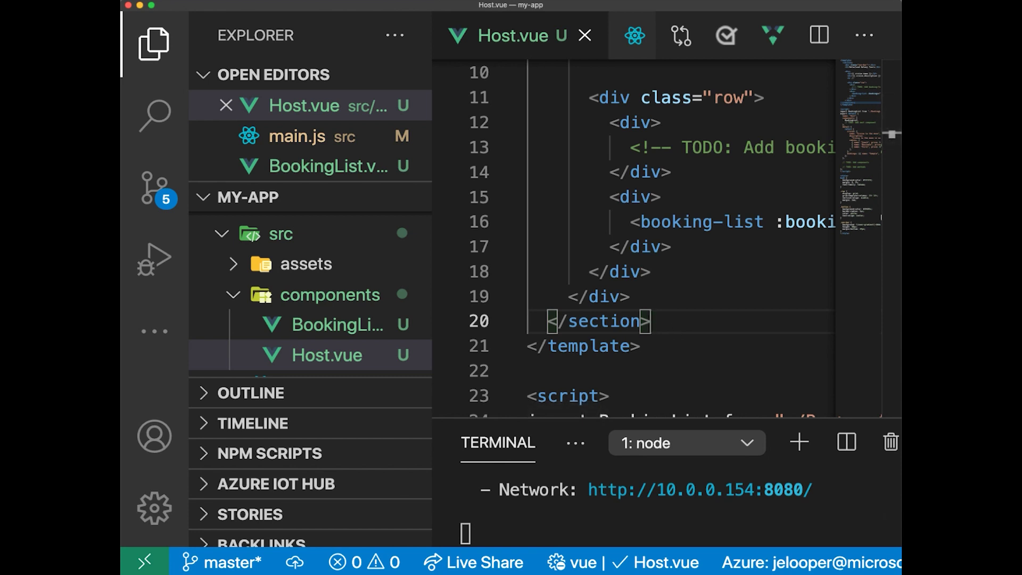
pyautogui.press('super+Tab')
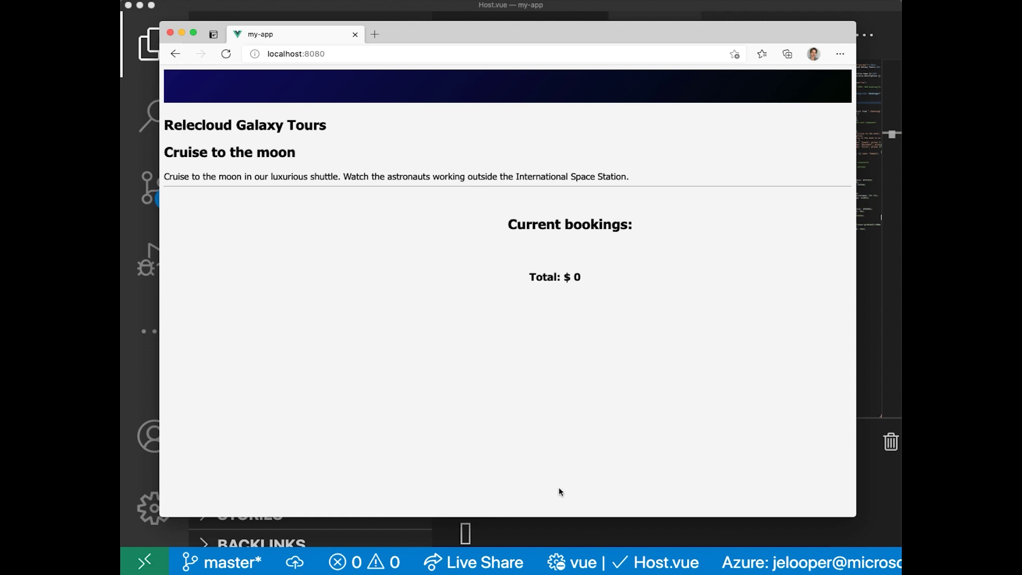
pyautogui.click(653, 532)
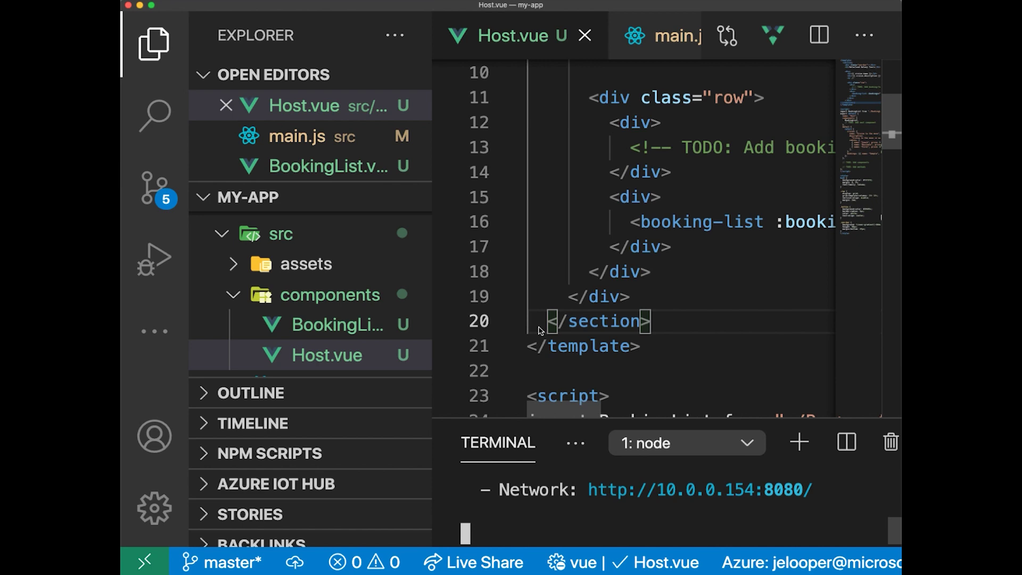
pyautogui.scroll(-1, 632, 316)
pyautogui.scroll(-4, 632, 316)
pyautogui.scroll(-3, 632, 317)
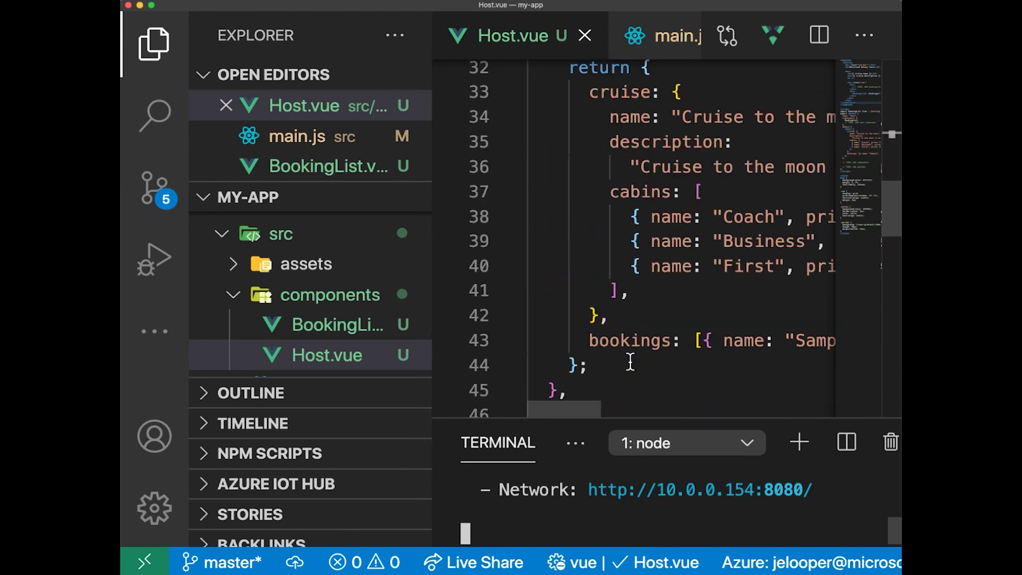
pyautogui.moveTo(592, 411); pyautogui.dragTo(636, 413)
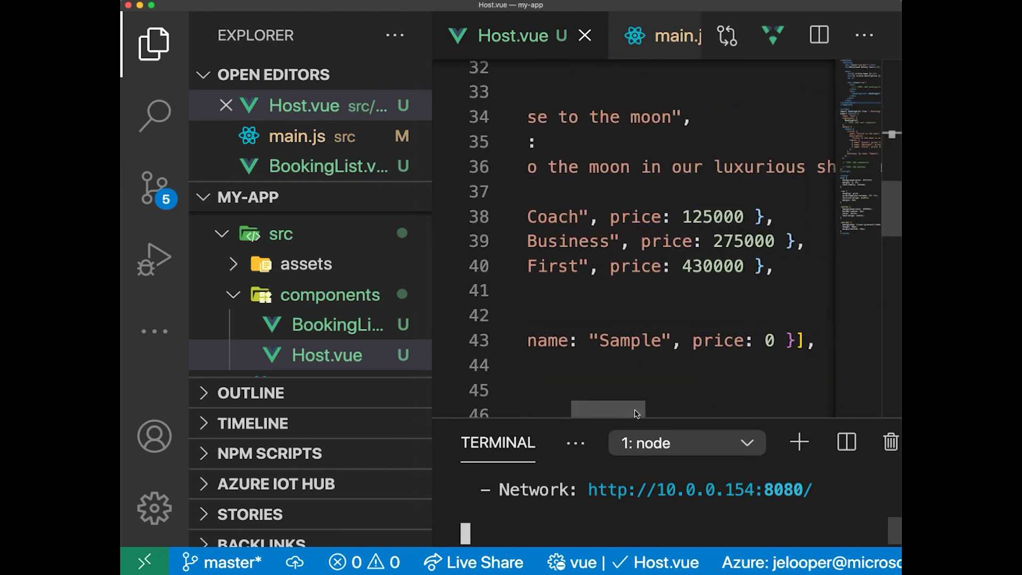
# Put the cursor at the Sample booking's price: 0 to change it to 100.
pyautogui.click(762, 336)
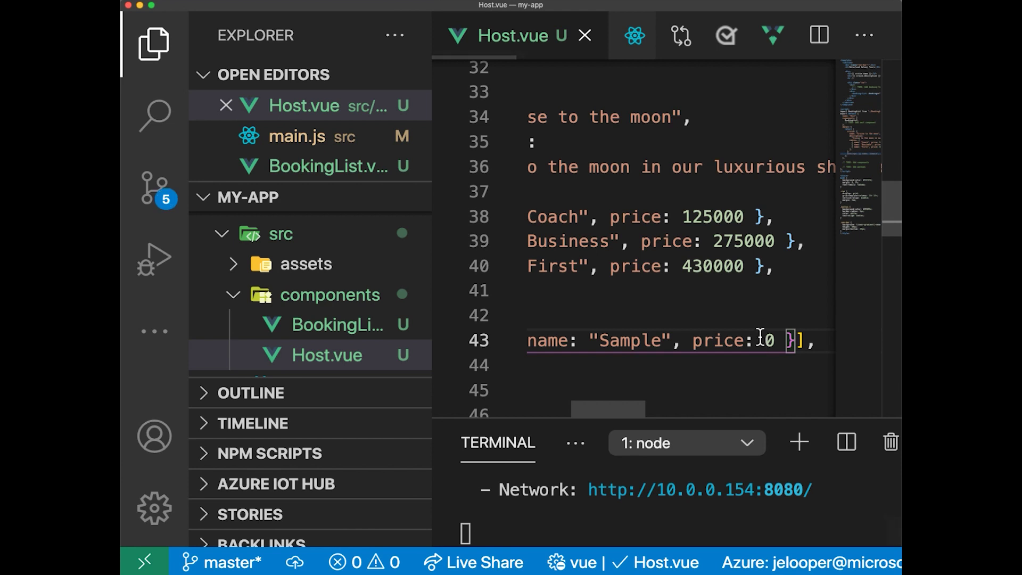
pyautogui.write('10')
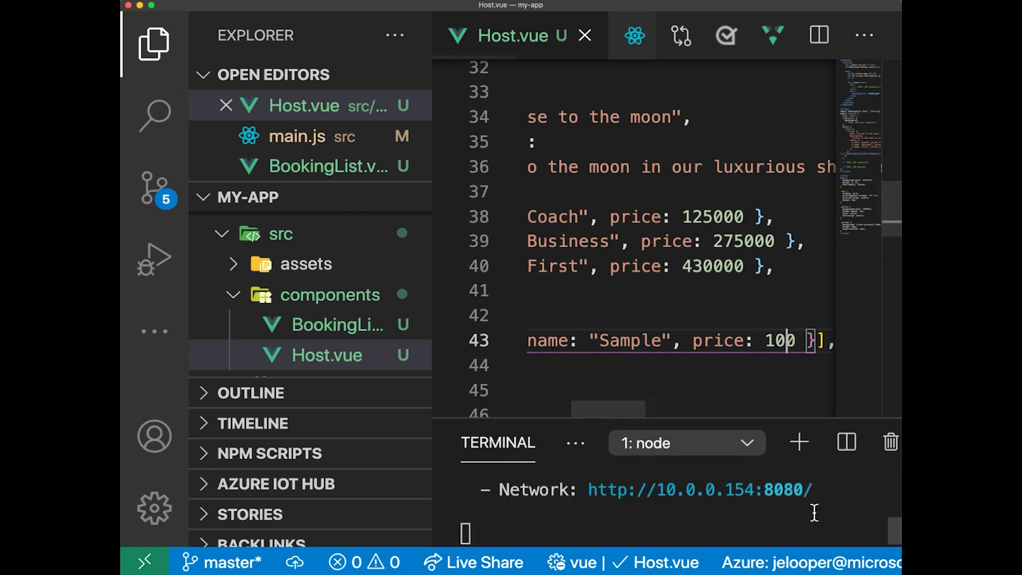
# Switch to Chrome's localhost:8080 page to check the Total: $ 100 display.
pyautogui.press('super+Tab')
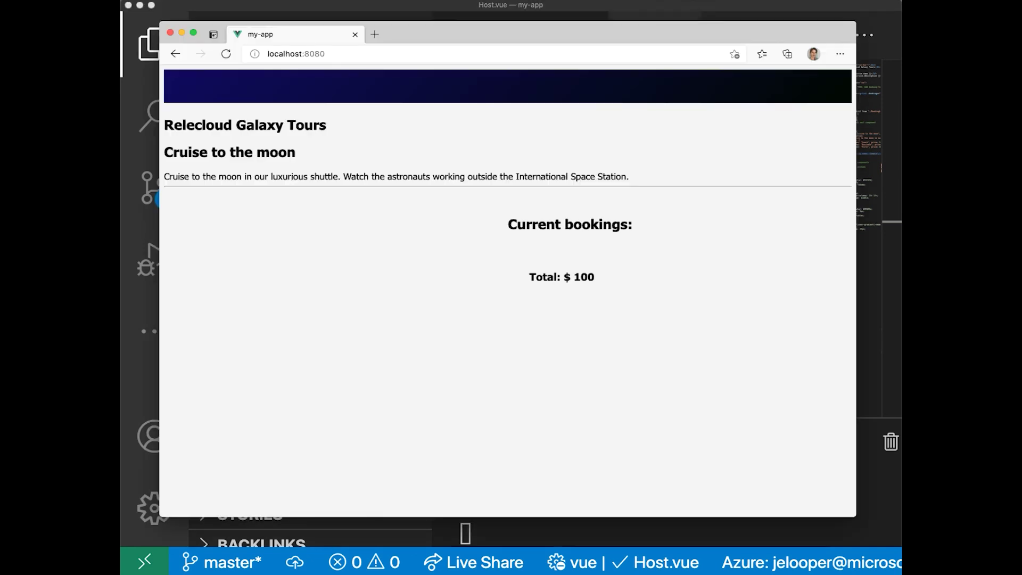